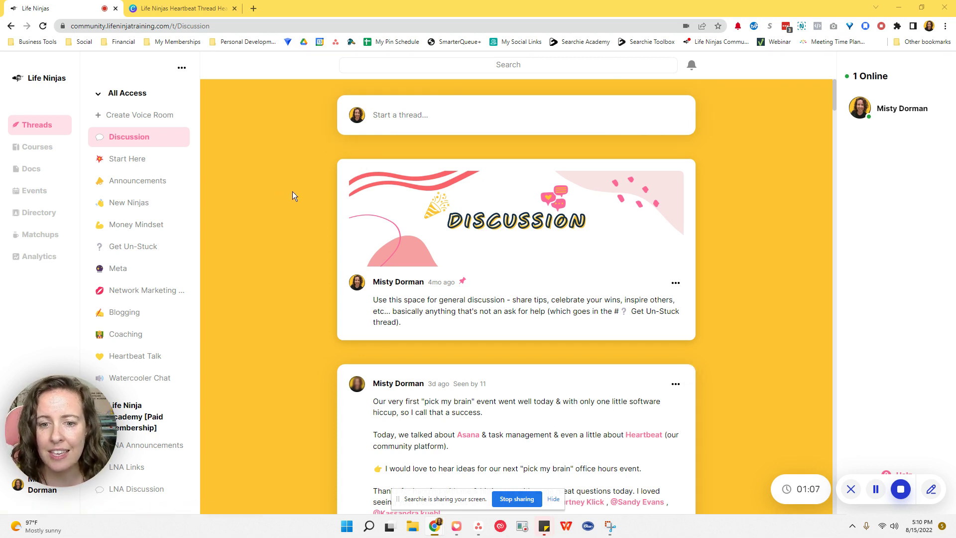
View the Start Here, Announcements and New Ninjas channels to examine their pinned header posts
{"action": "left_click", "coordinate": [129, 165]}
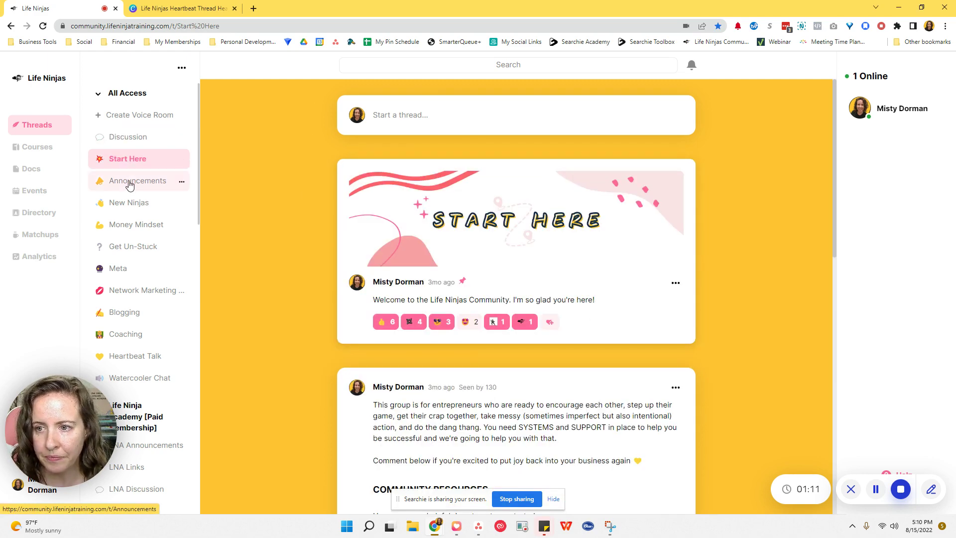
{"action": "left_click", "coordinate": [130, 182]}
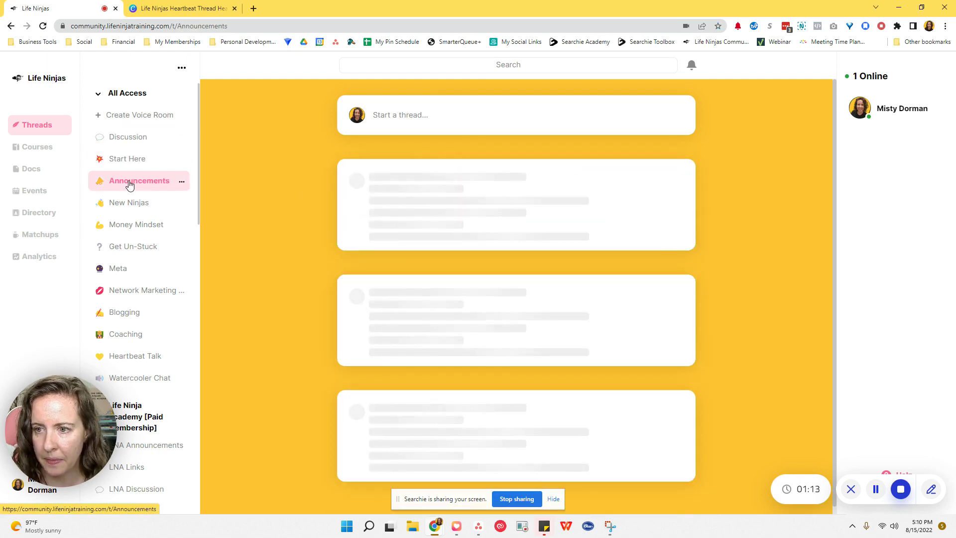
{"action": "left_click", "coordinate": [132, 205]}
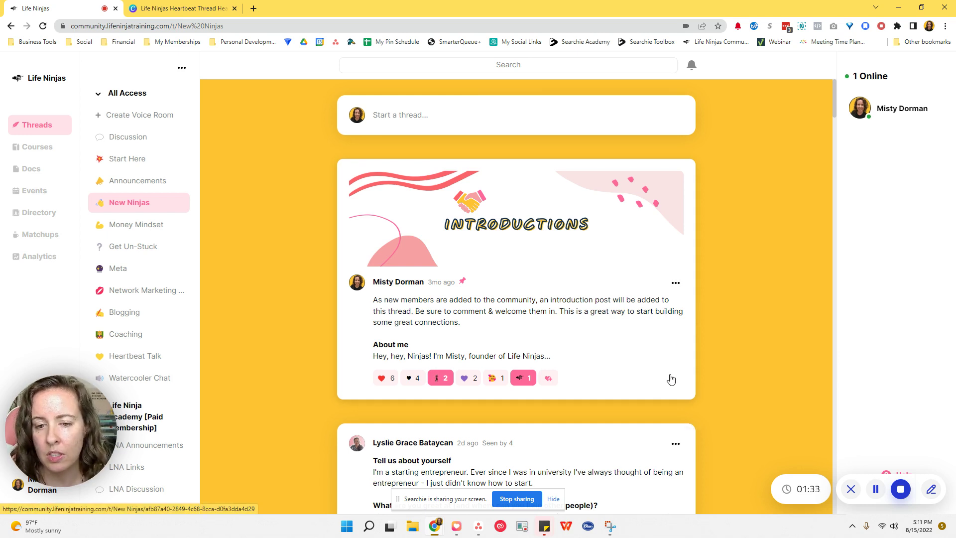
{"action": "left_click", "coordinate": [875, 489]}
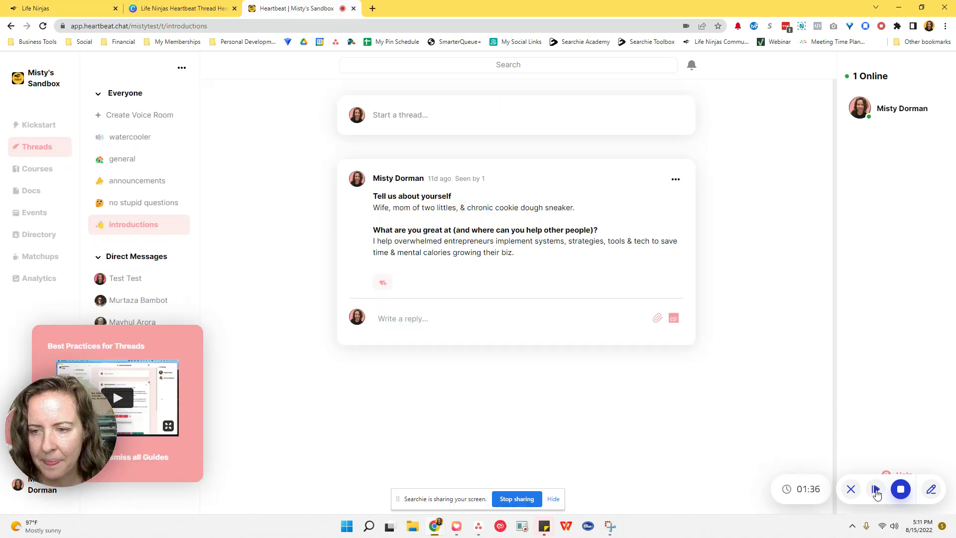
{"action": "left_click", "coordinate": [875, 490]}
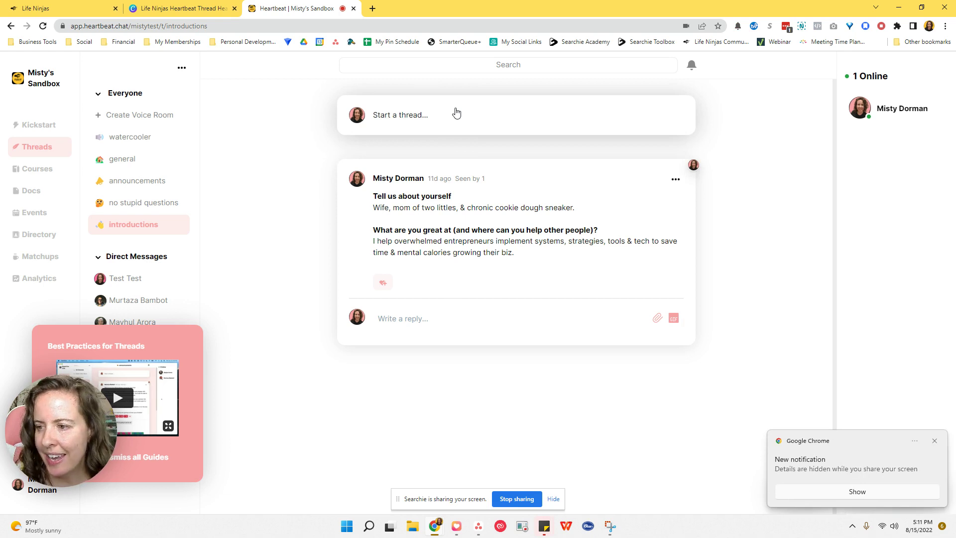
{"action": "left_click", "coordinate": [934, 441]}
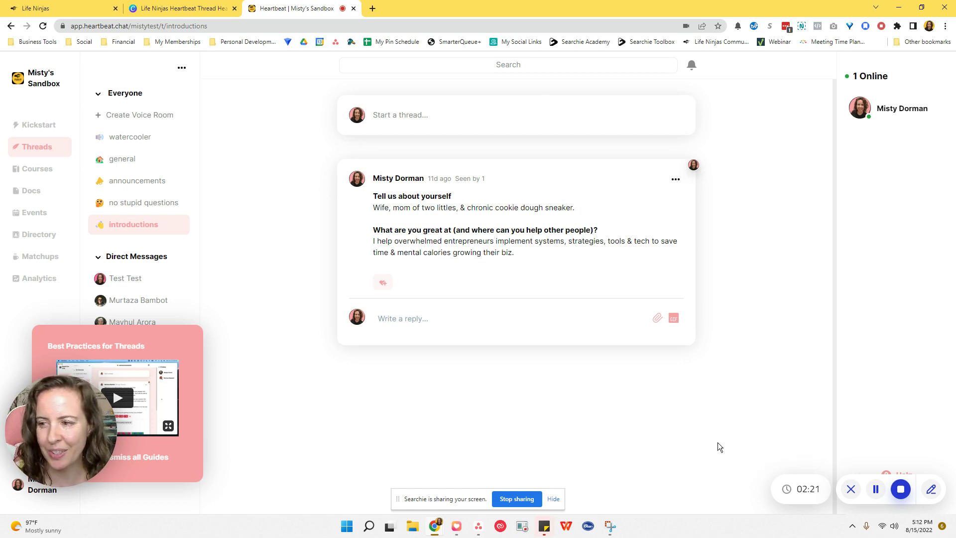
{"action": "left_click", "coordinate": [876, 498]}
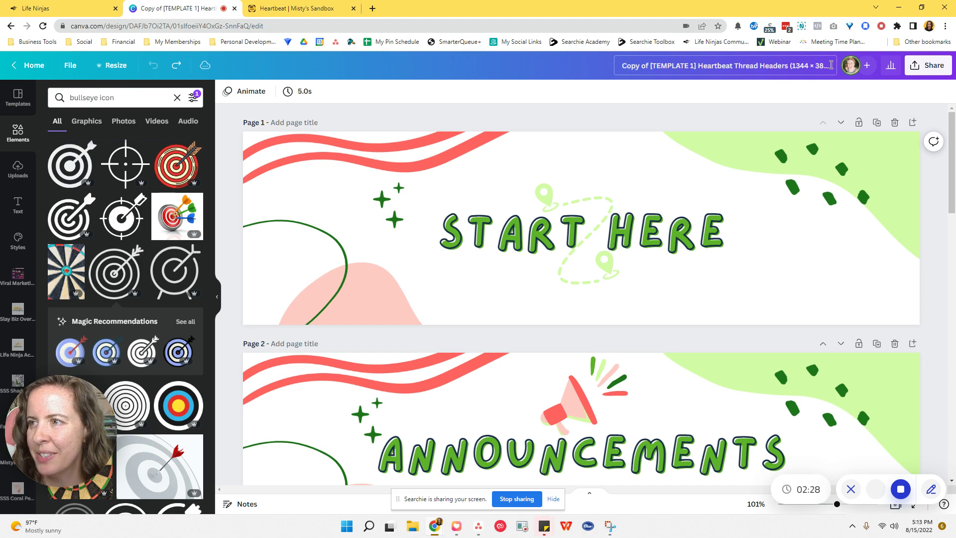
Highlight the 1344 × 384 dimensions in the title of the Canva thread header template
{"action": "left_click_drag", "start_coordinate": [827, 67], "coordinate": [791, 67]}
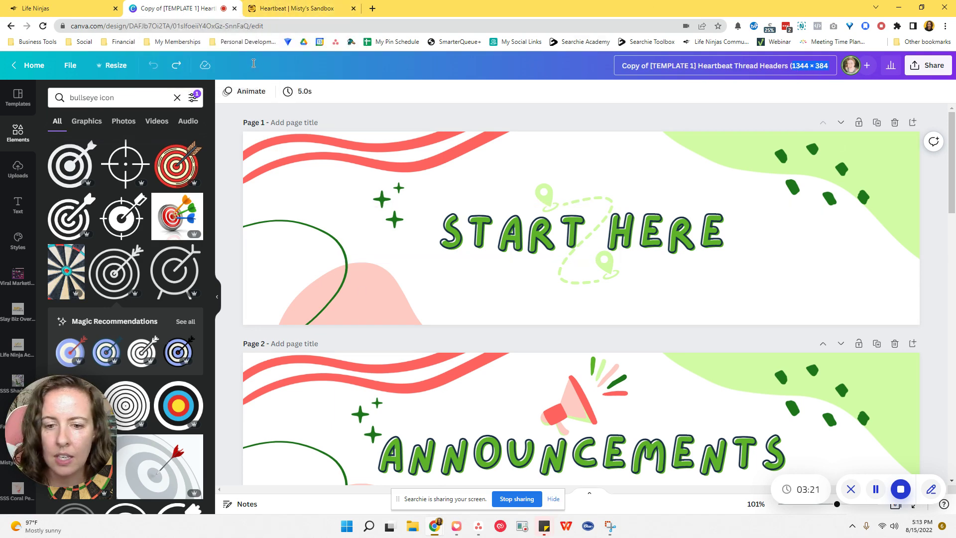
In Heartbeat, draft an introductions thread reading "Make sure to come back & say "hi" to our new members in this awesome intro channel."
{"action": "left_click", "coordinate": [291, 8]}
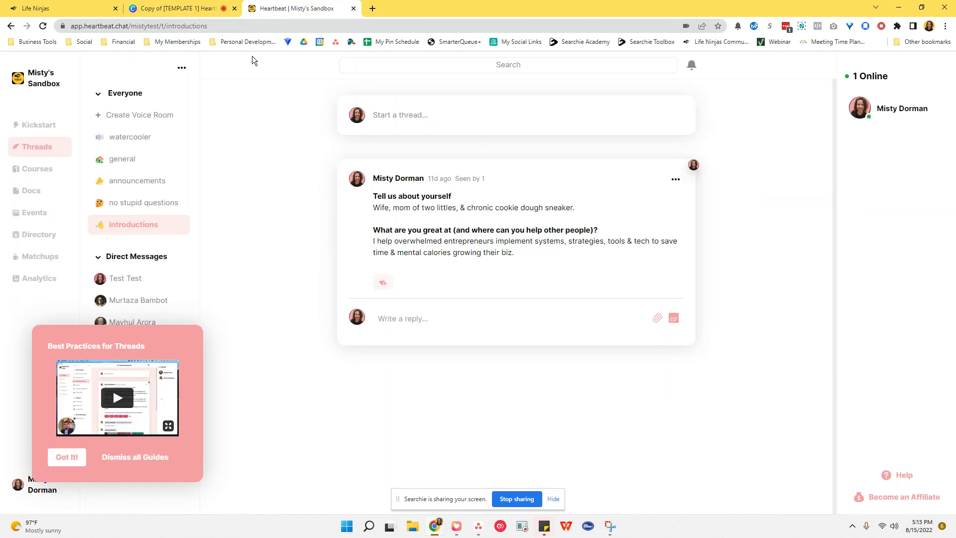
{"action": "left_click", "coordinate": [450, 116]}
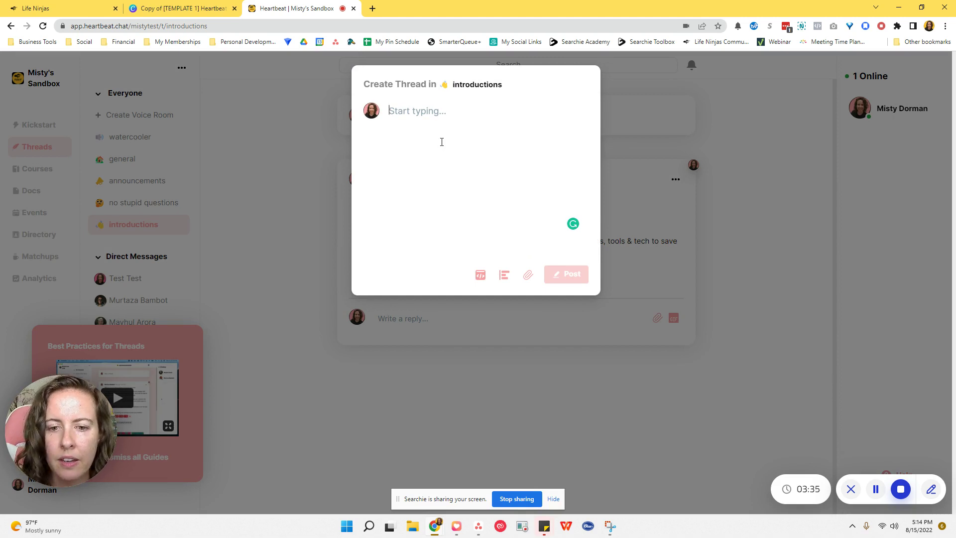
{"action": "type", "text": "Make sure to"}
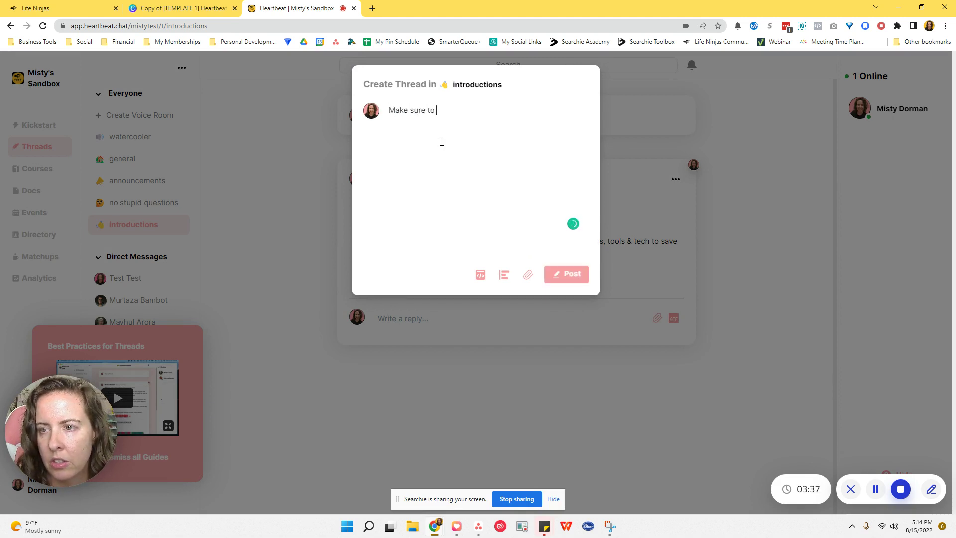
{"action": "type", "text": " come back & s"}
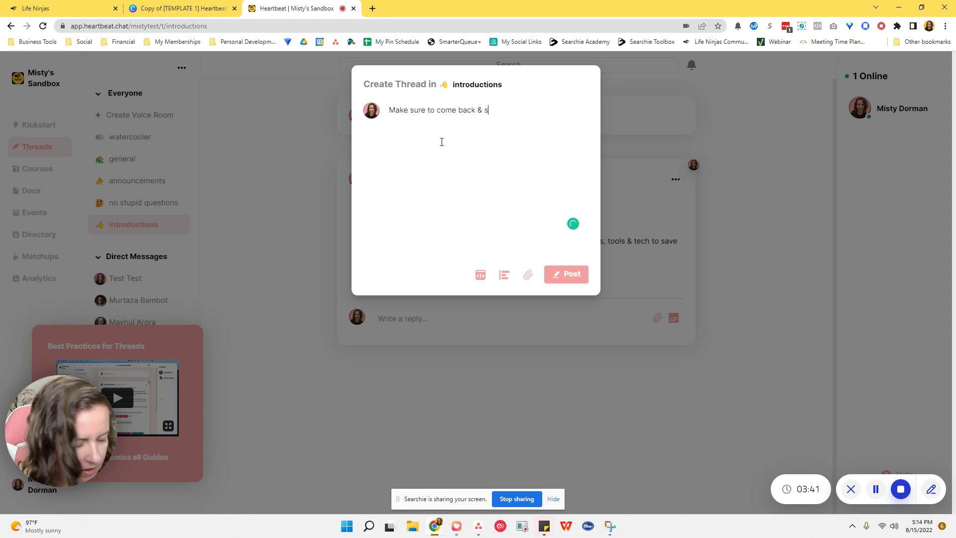
{"action": "type", "text": "ay \"hi"}
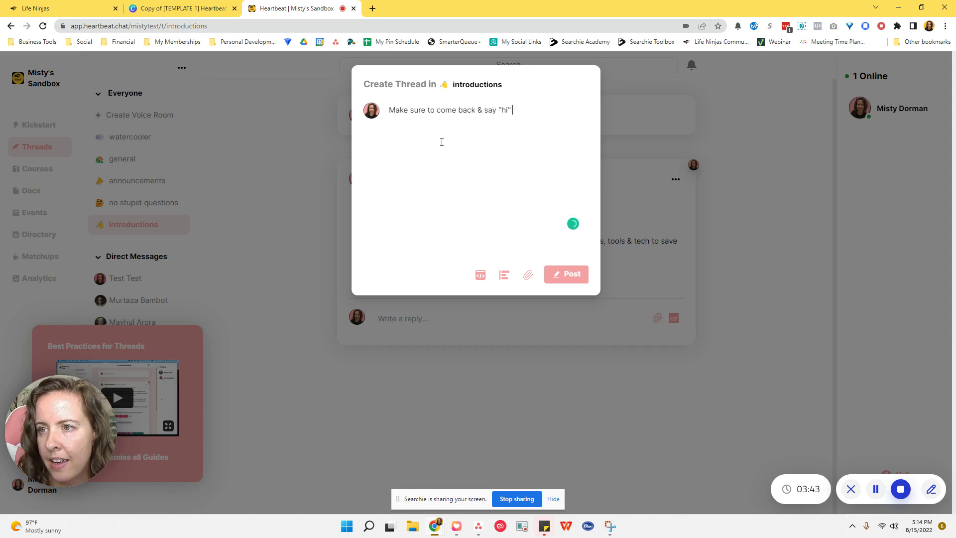
{"action": "type", "text": "\" to our new memb"}
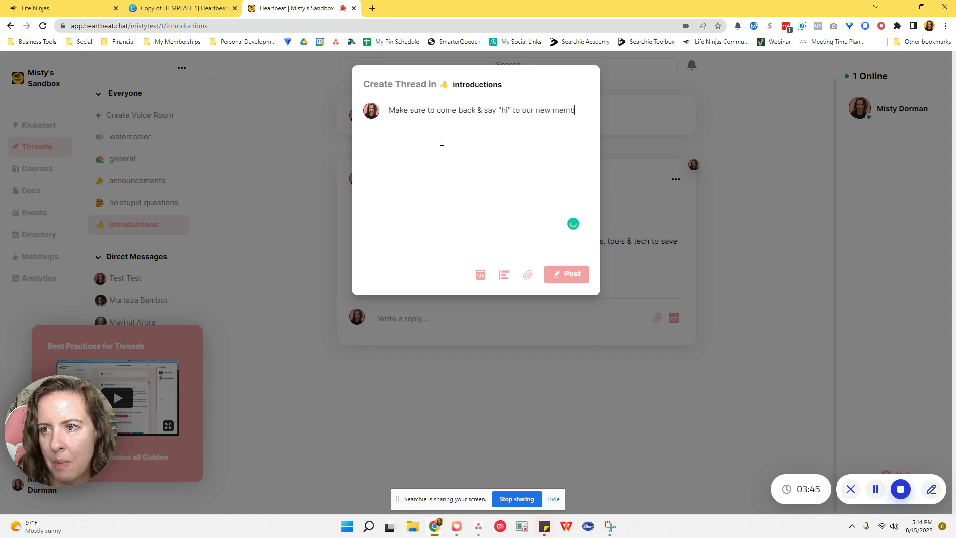
{"action": "type", "text": "ers in this awesome"}
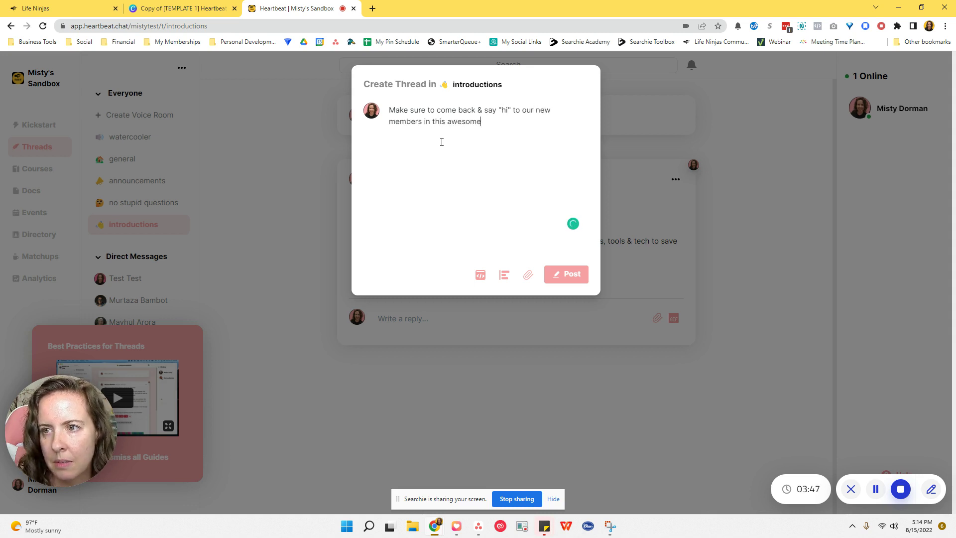
{"action": "type", "text": " intro channel."}
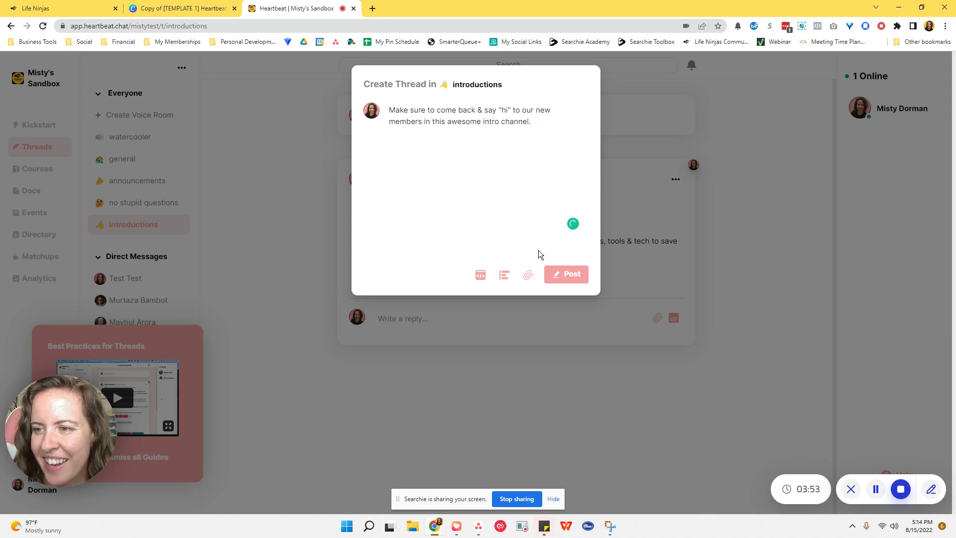
Attach the Introductions banner to the draft from CONTENT + PRODUCTS, Social Media + SEO Channels, Heartbeat Community, Thread Headers
{"action": "left_click", "coordinate": [528, 277]}
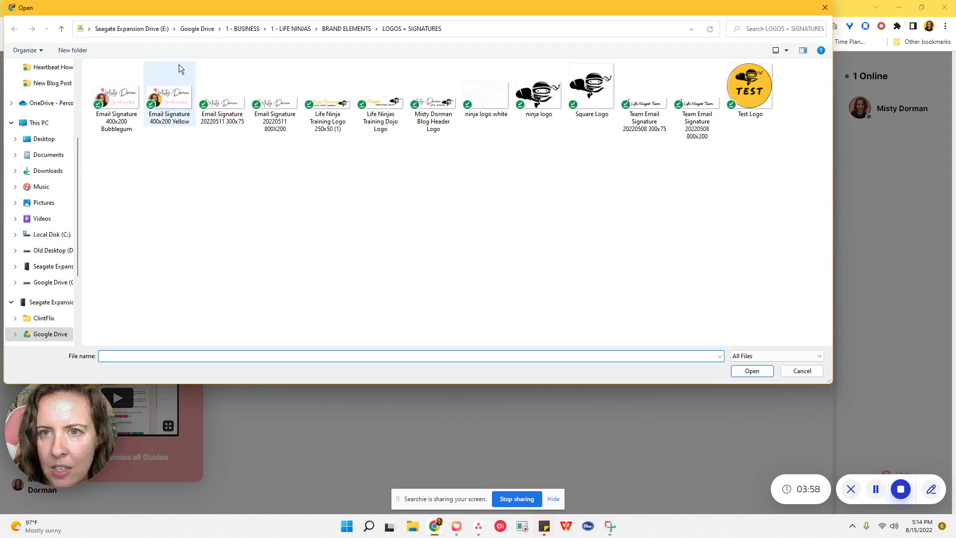
{"action": "left_click", "coordinate": [291, 29]}
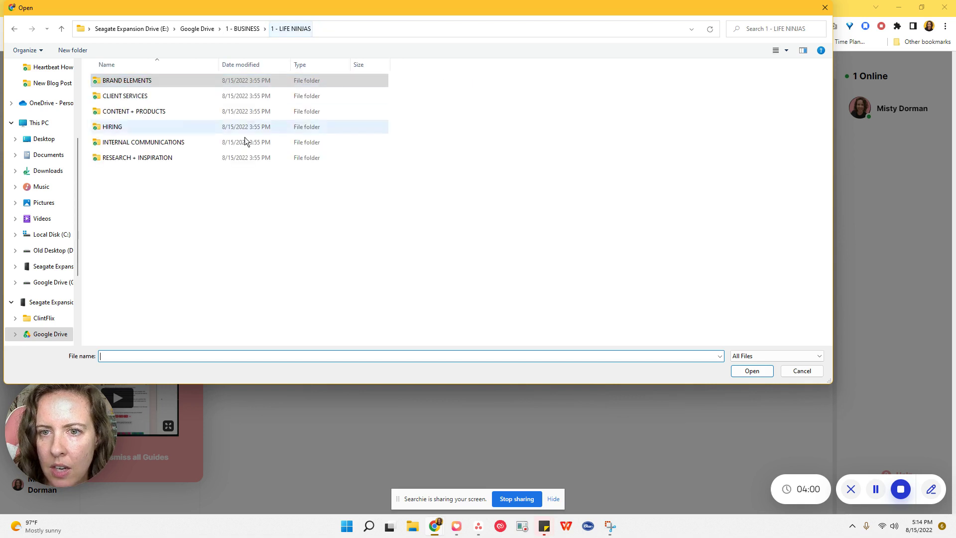
{"action": "double_click", "coordinate": [130, 113]}
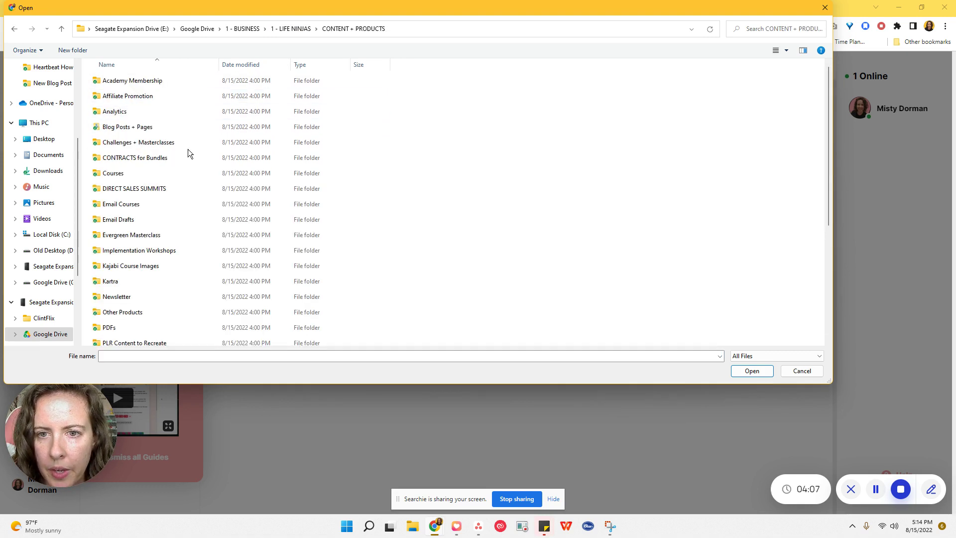
{"action": "scroll", "coordinate": [139, 254], "scroll_direction": "down", "scroll_amount": 3}
{"action": "double_click", "coordinate": [153, 261]}
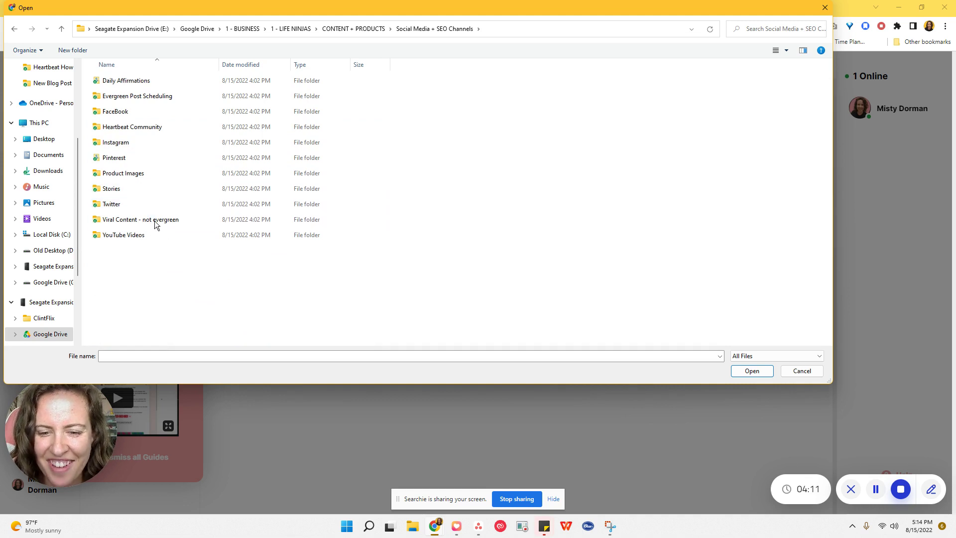
{"action": "double_click", "coordinate": [147, 128]}
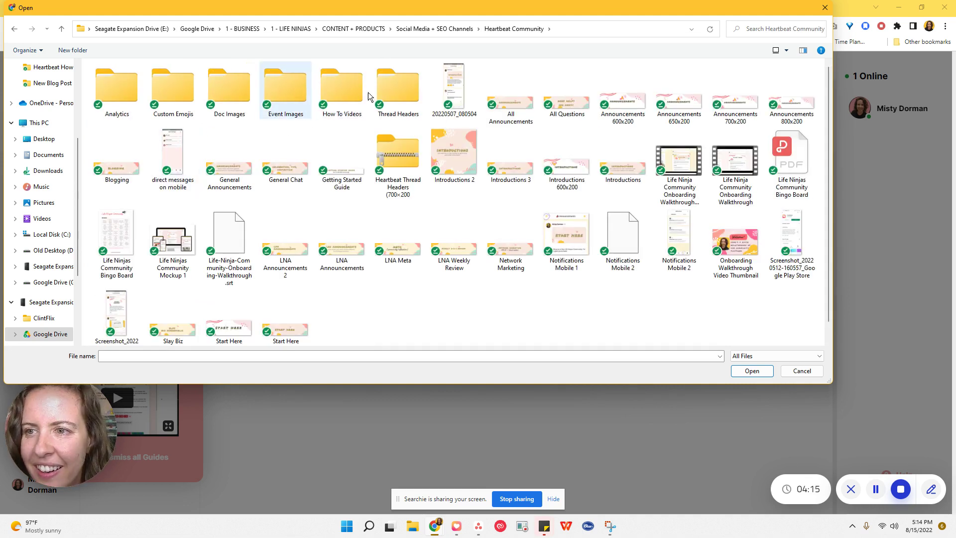
{"action": "double_click", "coordinate": [409, 96]}
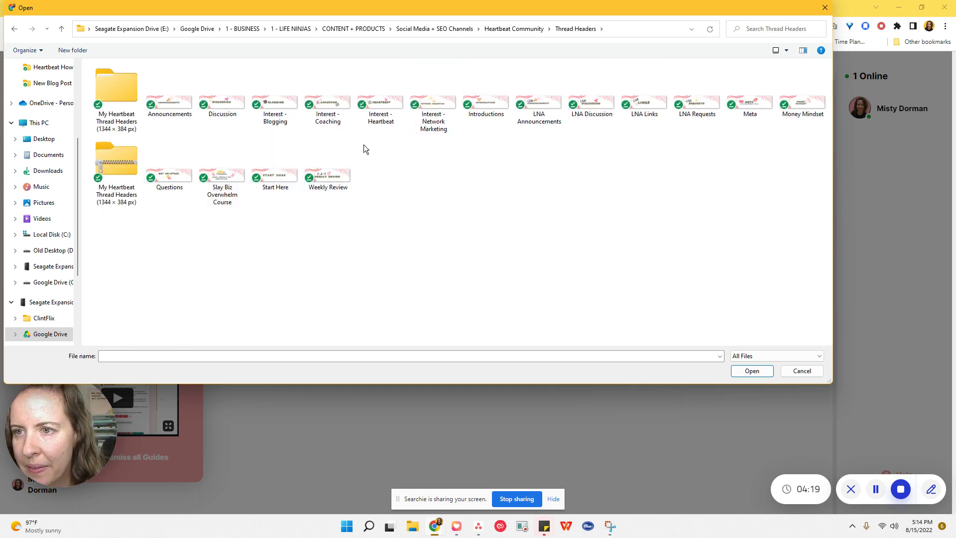
{"action": "double_click", "coordinate": [489, 106]}
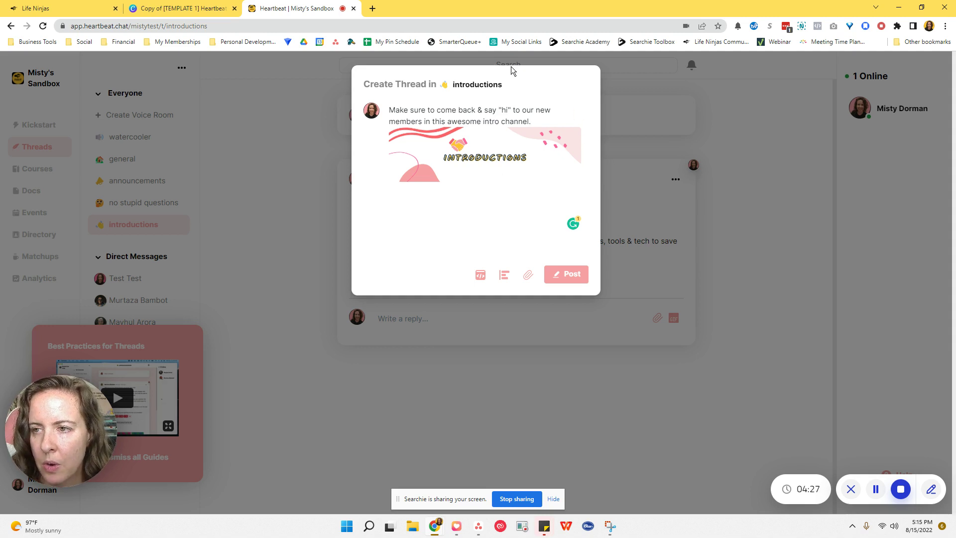
Check the inserted banner's placement in the draft and publish the thread in the introductions channel
{"action": "key", "text": "shift+Left"}
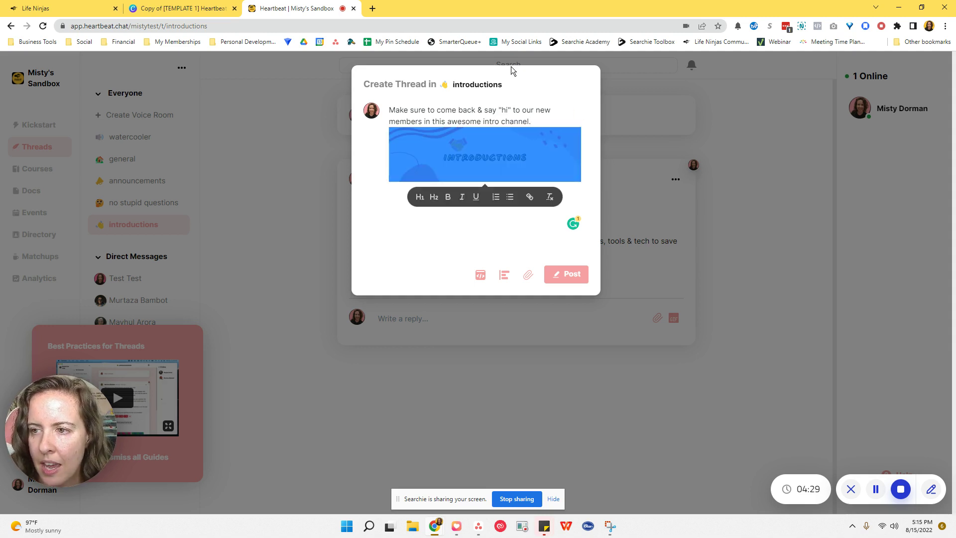
{"action": "left_click", "coordinate": [471, 111]}
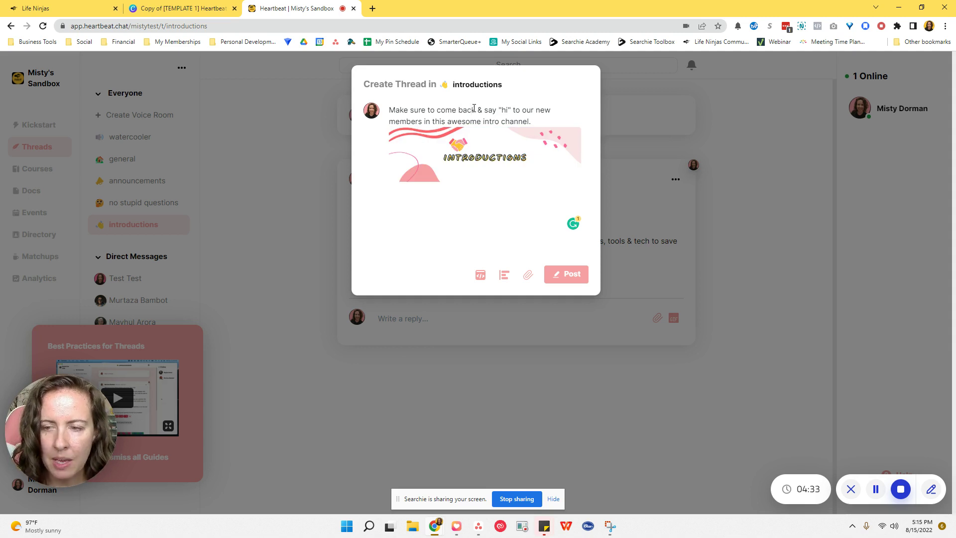
{"action": "left_click", "coordinate": [558, 278]}
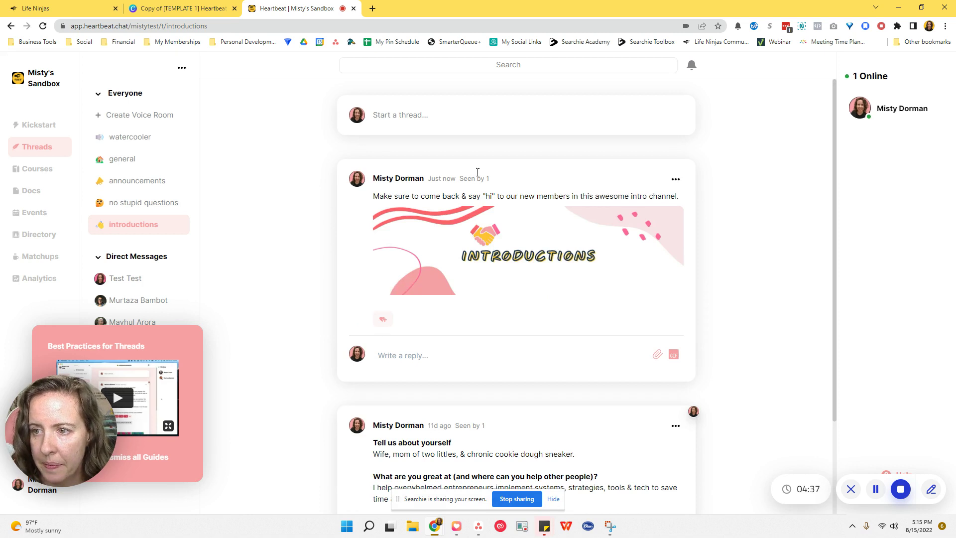
Pin the new introductions banner thread in the channel and check its layout above the older post
{"action": "left_click", "coordinate": [676, 180]}
{"action": "scroll", "coordinate": [635, 222], "scroll_direction": "down", "scroll_amount": 1}
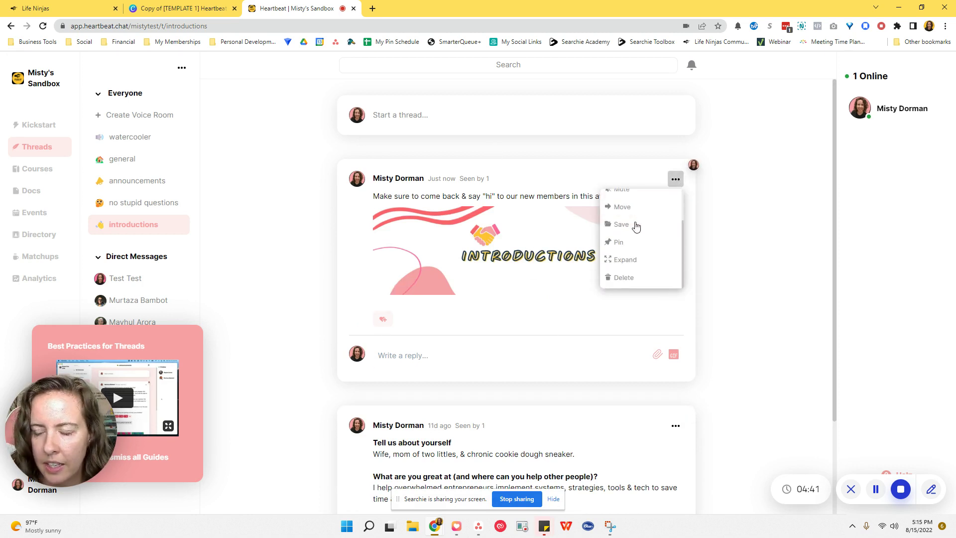
{"action": "left_click", "coordinate": [629, 243]}
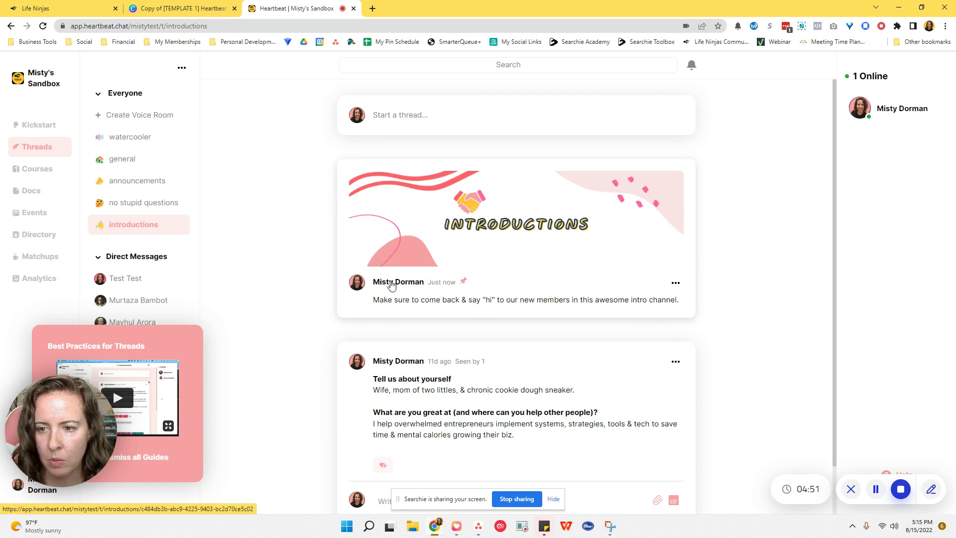
{"action": "scroll", "coordinate": [468, 279], "scroll_direction": "down", "scroll_amount": 1}
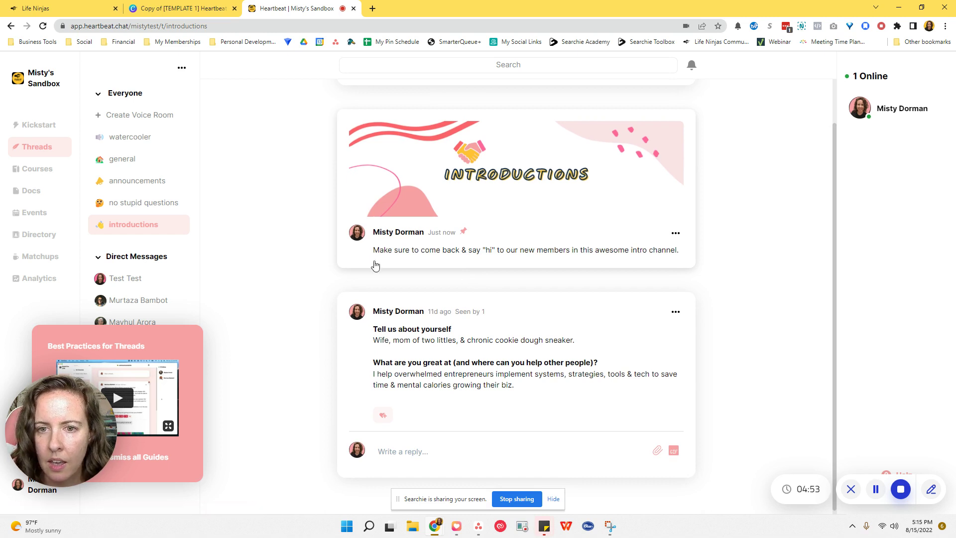
Switch to the Life Ninjas community and examine the Money Mindset channel's pinned header and the post below it
{"action": "left_click", "coordinate": [68, 9]}
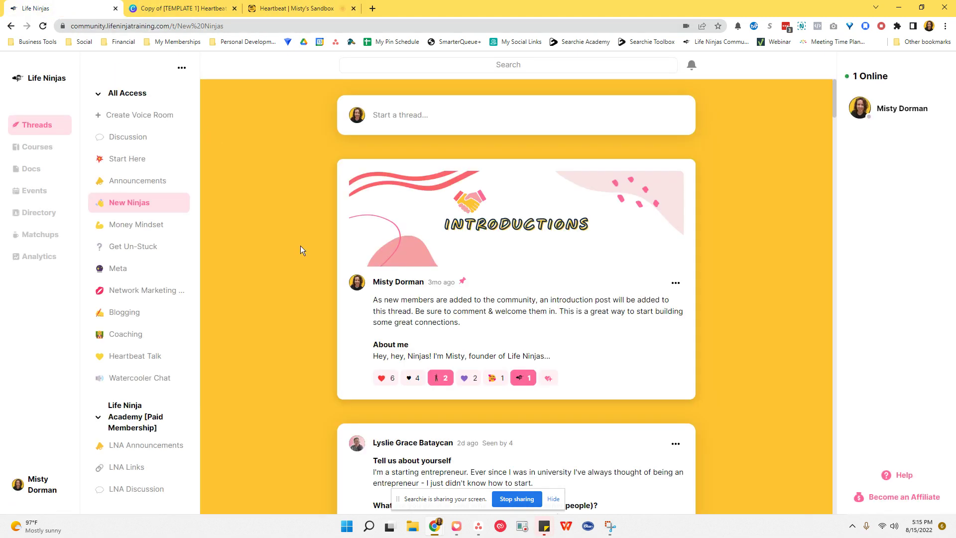
{"action": "left_click", "coordinate": [125, 225]}
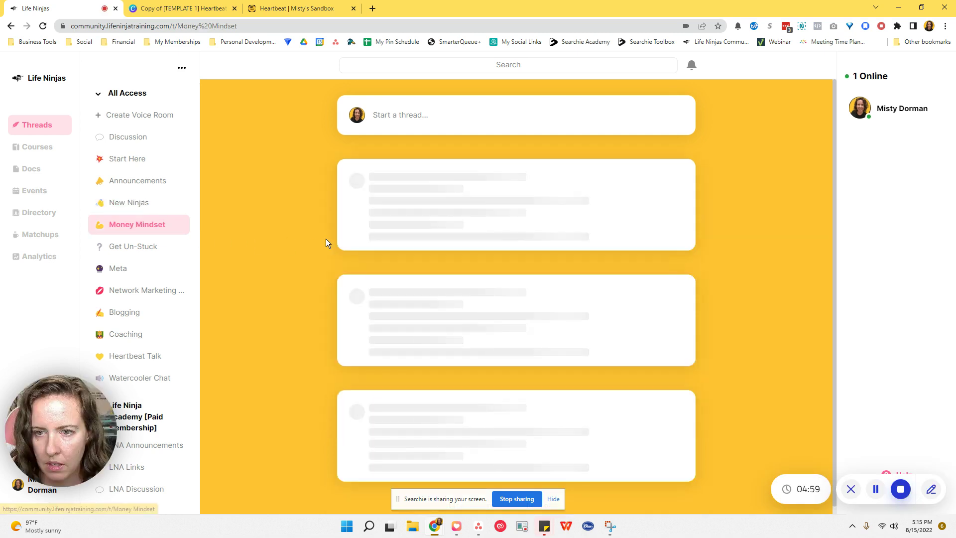
{"action": "scroll", "coordinate": [327, 242], "scroll_direction": "down", "scroll_amount": 1}
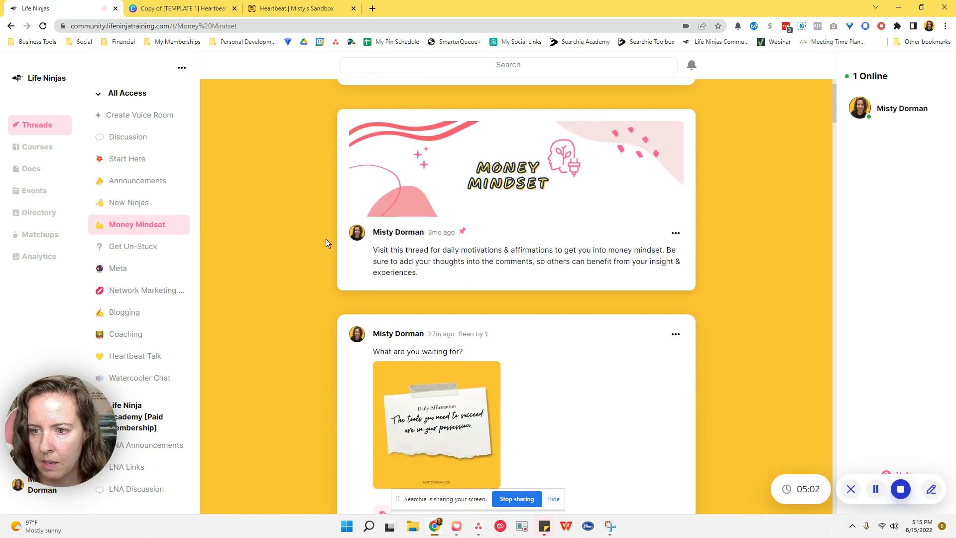
{"action": "scroll", "coordinate": [512, 380], "scroll_direction": "down", "scroll_amount": 1}
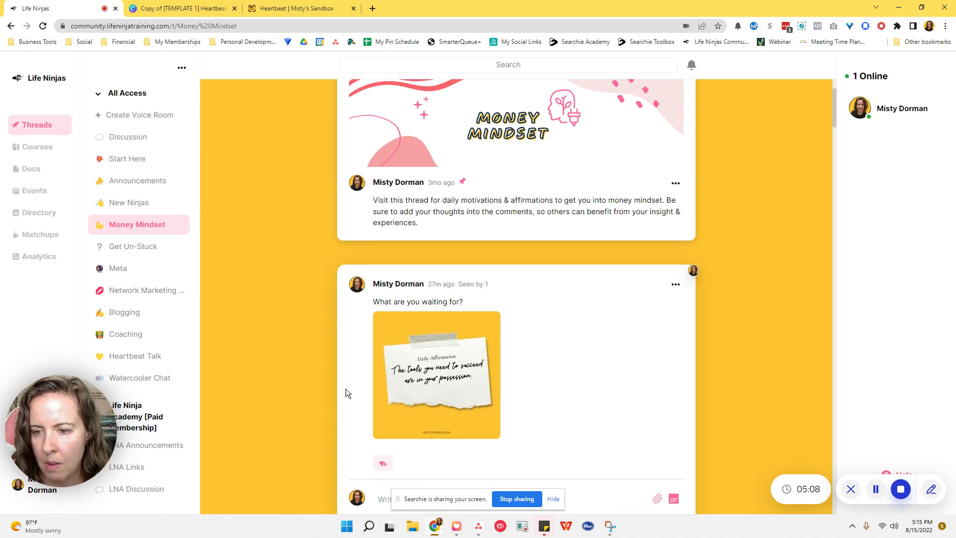
{"action": "scroll", "coordinate": [439, 368], "scroll_direction": "up", "scroll_amount": 2}
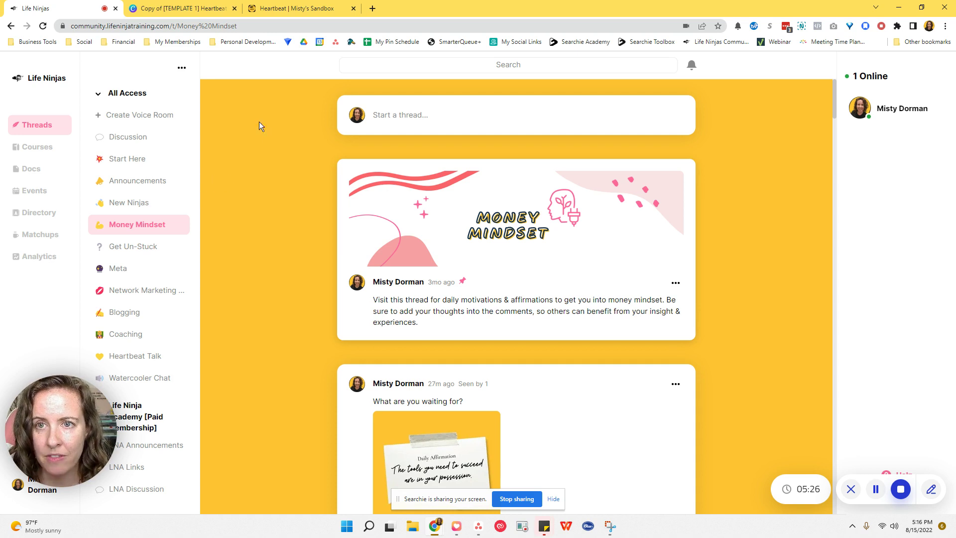
Back in the Heartbeat sandbox, try pinning the "Tell us about yourself" thread alongside the banner thread, and unpin it again
{"action": "left_click", "coordinate": [291, 8]}
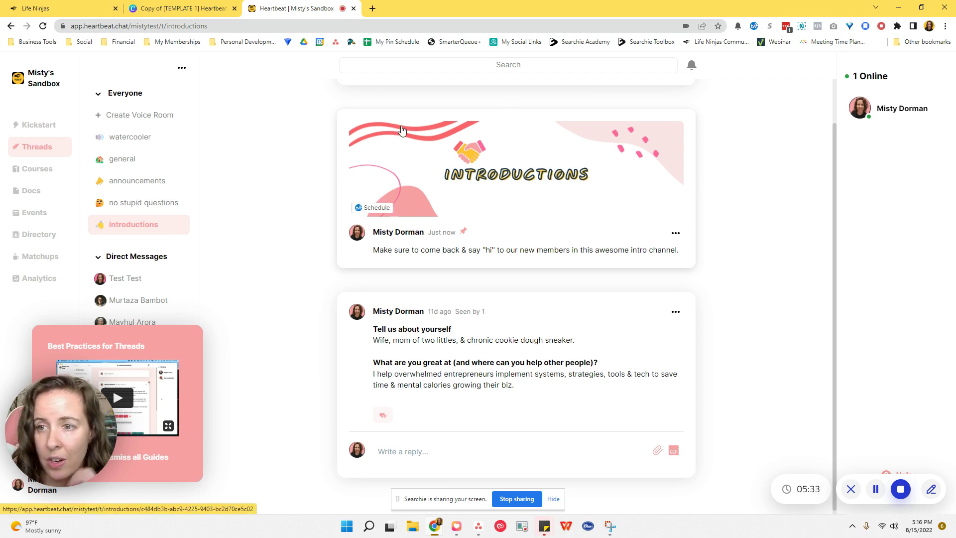
{"action": "left_click", "coordinate": [675, 312]}
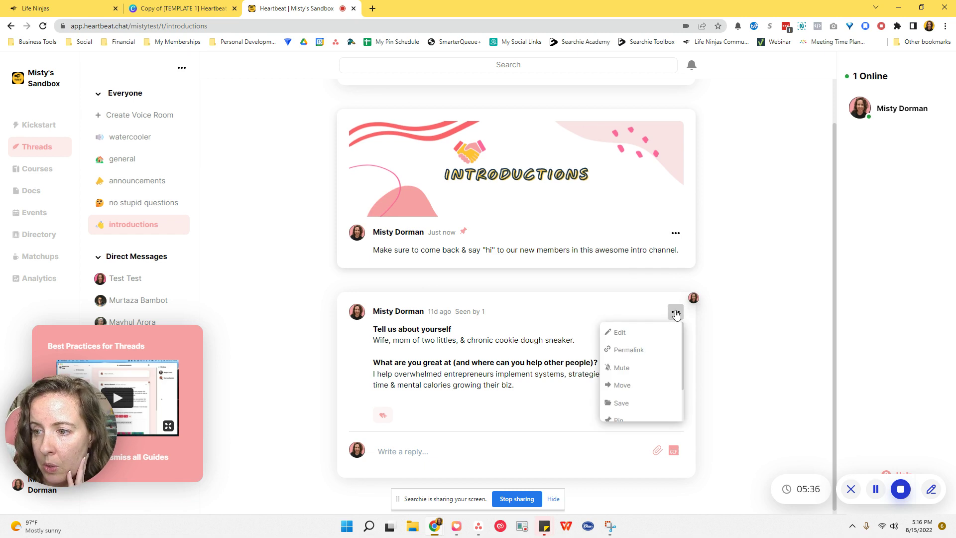
{"action": "left_click", "coordinate": [626, 420]}
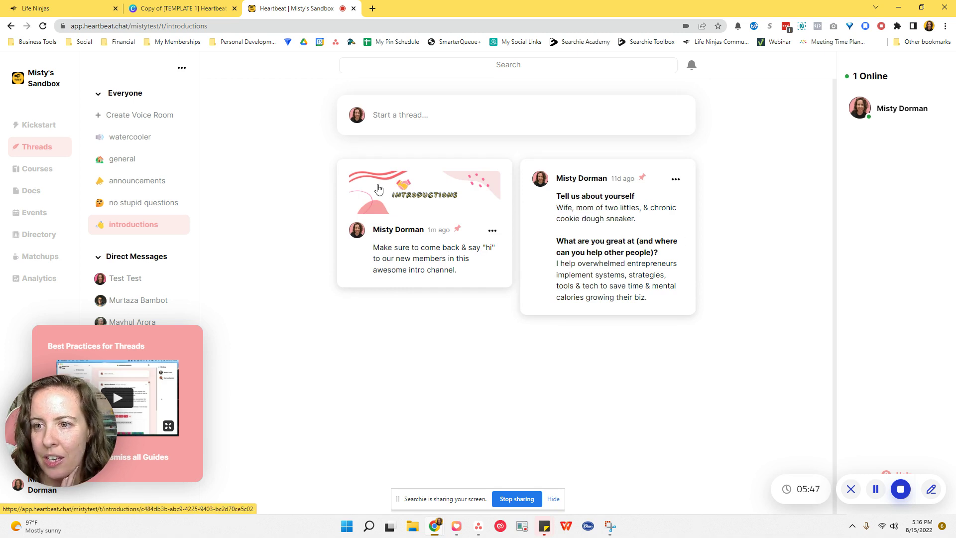
{"action": "left_click", "coordinate": [675, 179]}
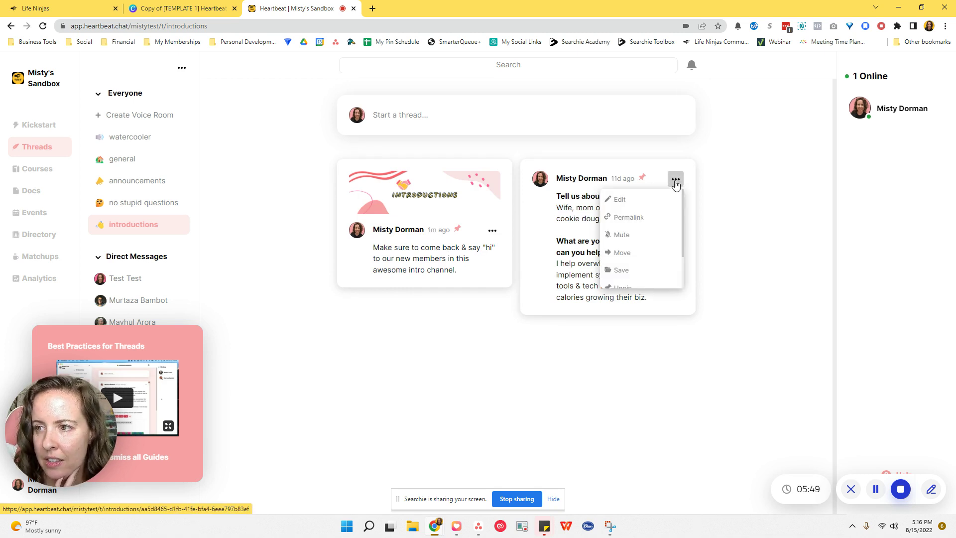
{"action": "left_click", "coordinate": [622, 287]}
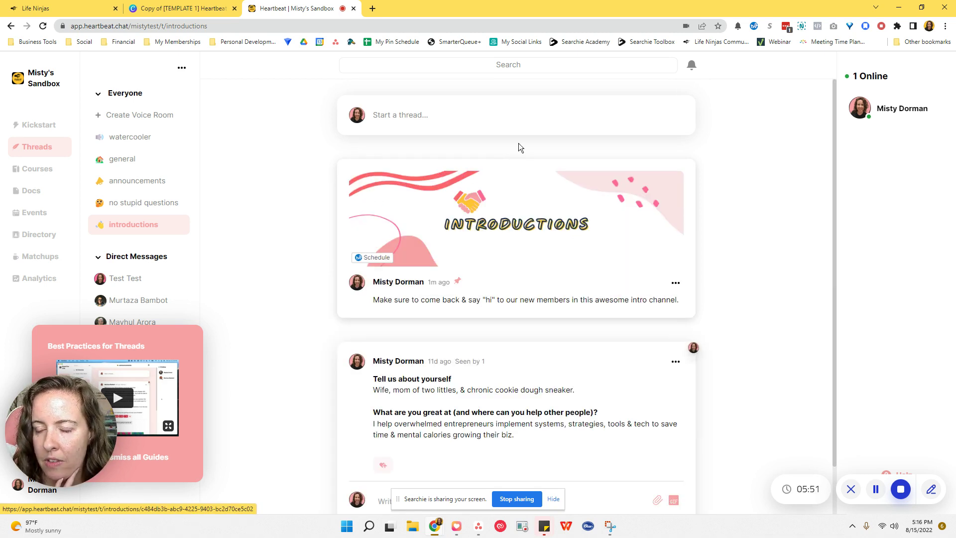